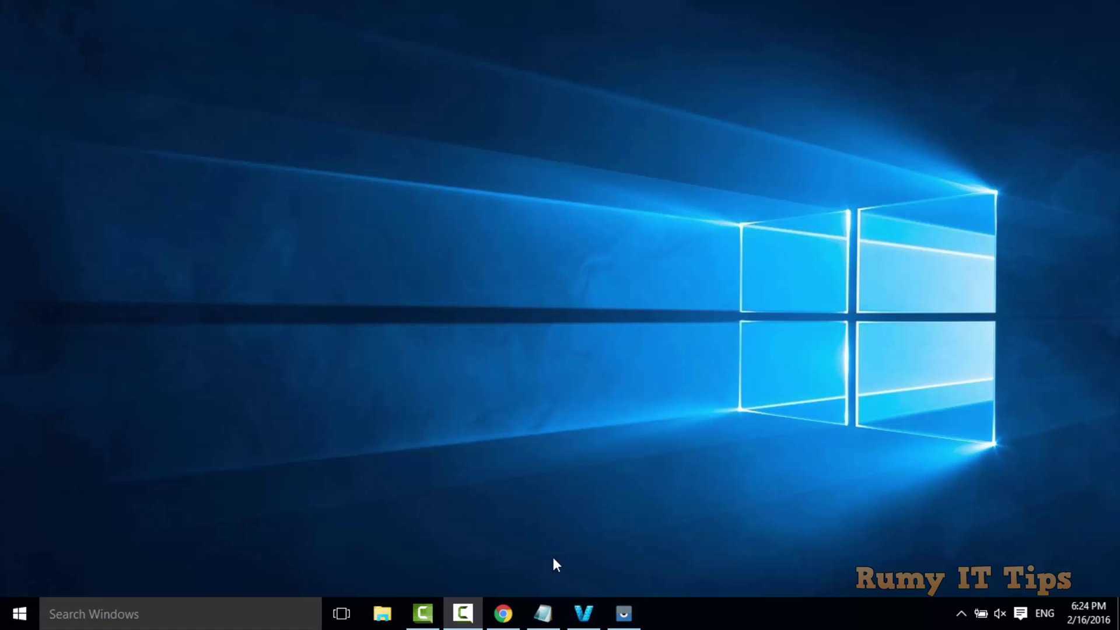
# Search Google for 'chrome remote desktop' and highlight the top Chrome Web Store result's title
pyautogui.click(503, 612)
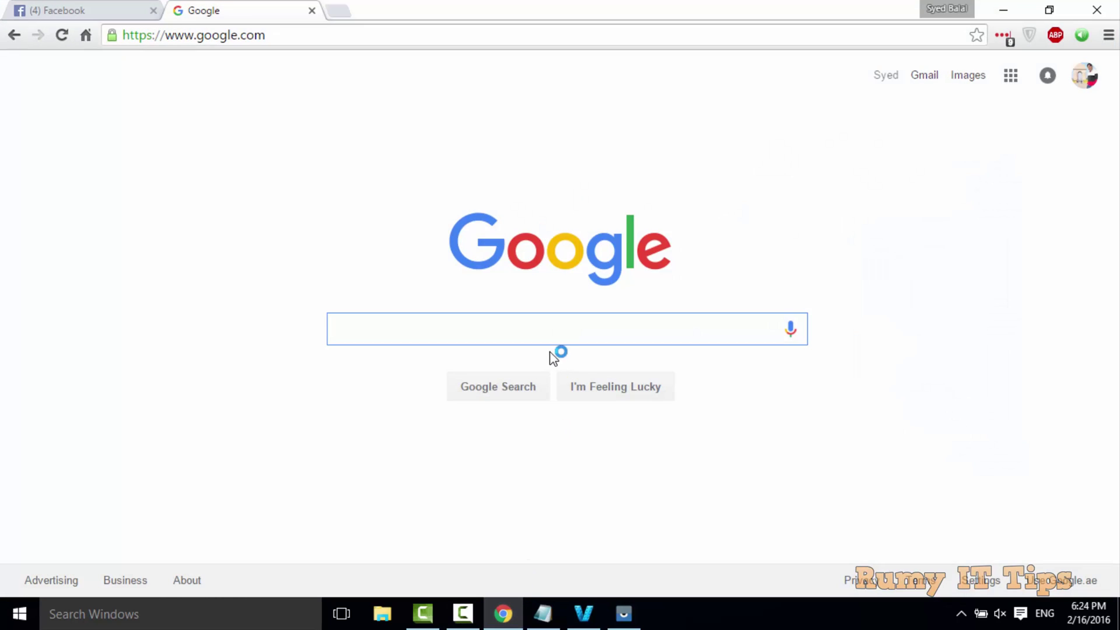
pyautogui.write('chrome')
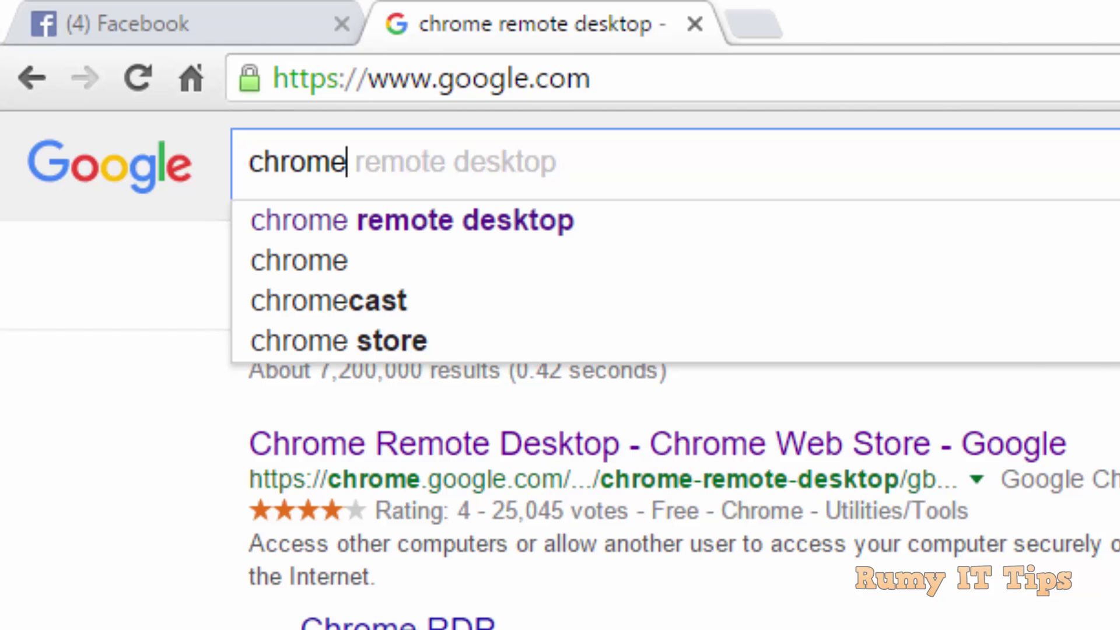
pyautogui.write(' rem')
pyautogui.press('Down')
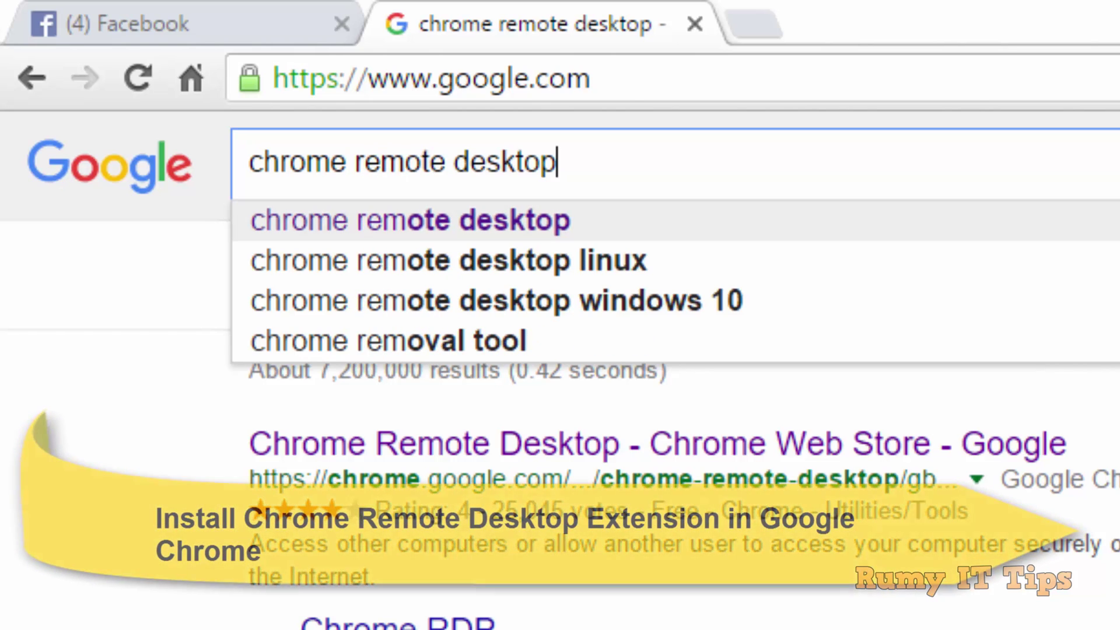
pyautogui.press('Return')
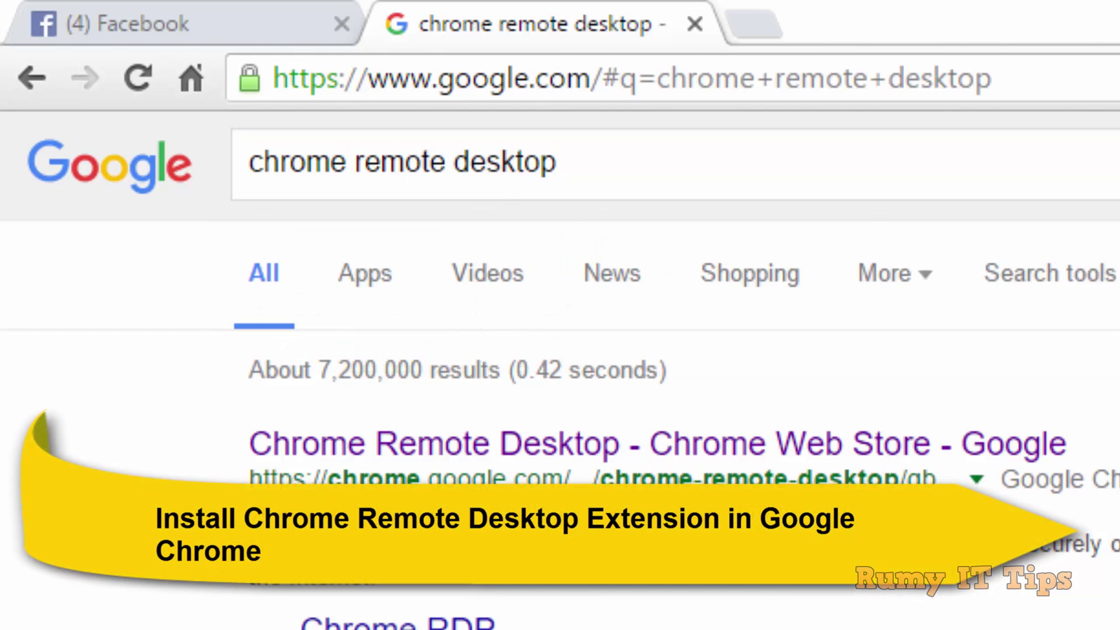
pyautogui.moveTo(244, 420); pyautogui.dragTo(625, 435)
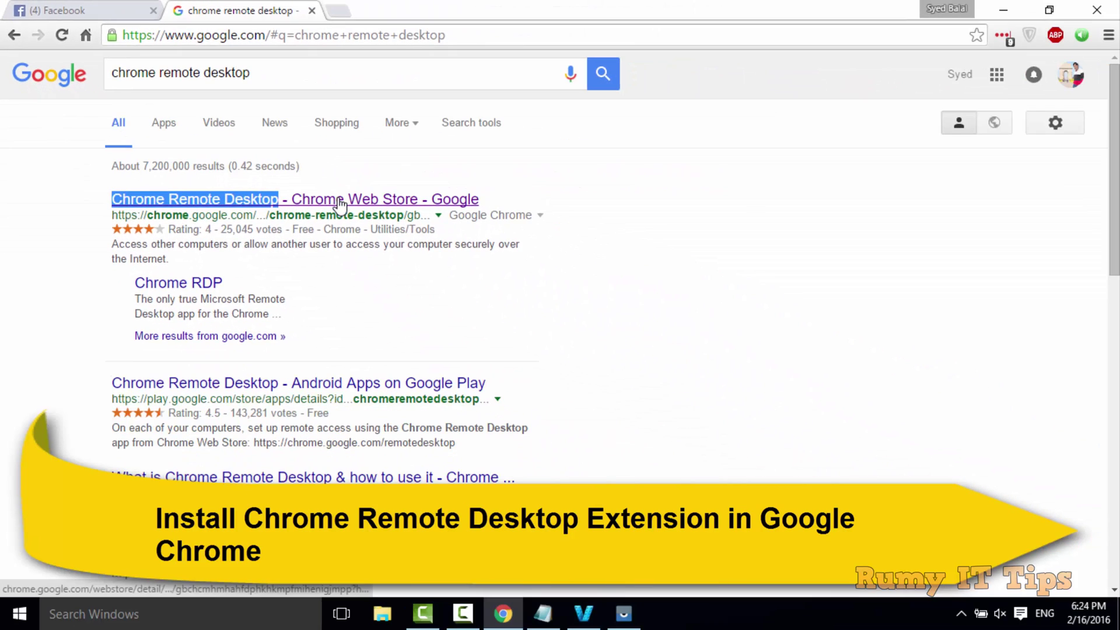
# Add Chrome Remote Desktop from its Web Store page, approving the app's permissions
pyautogui.click(702, 419)
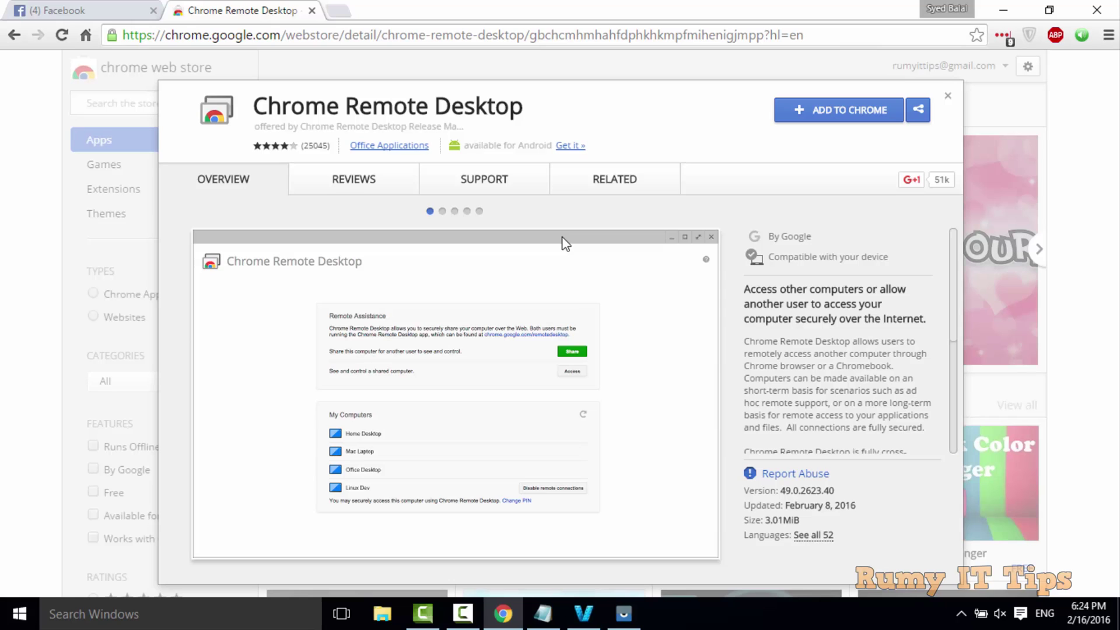
pyautogui.click(819, 114)
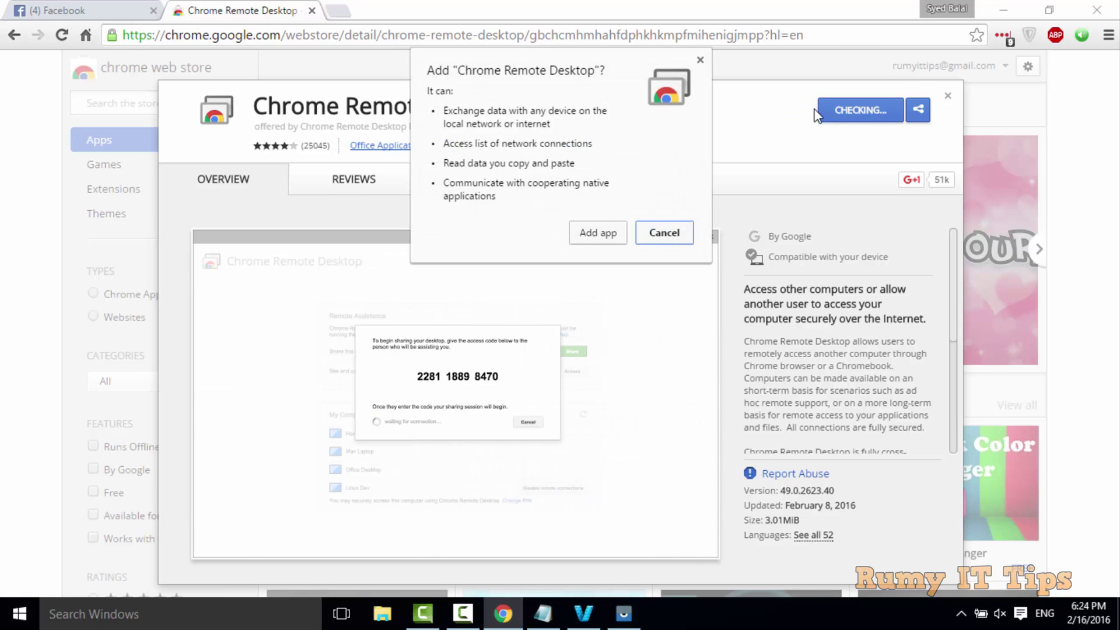
pyautogui.click(604, 230)
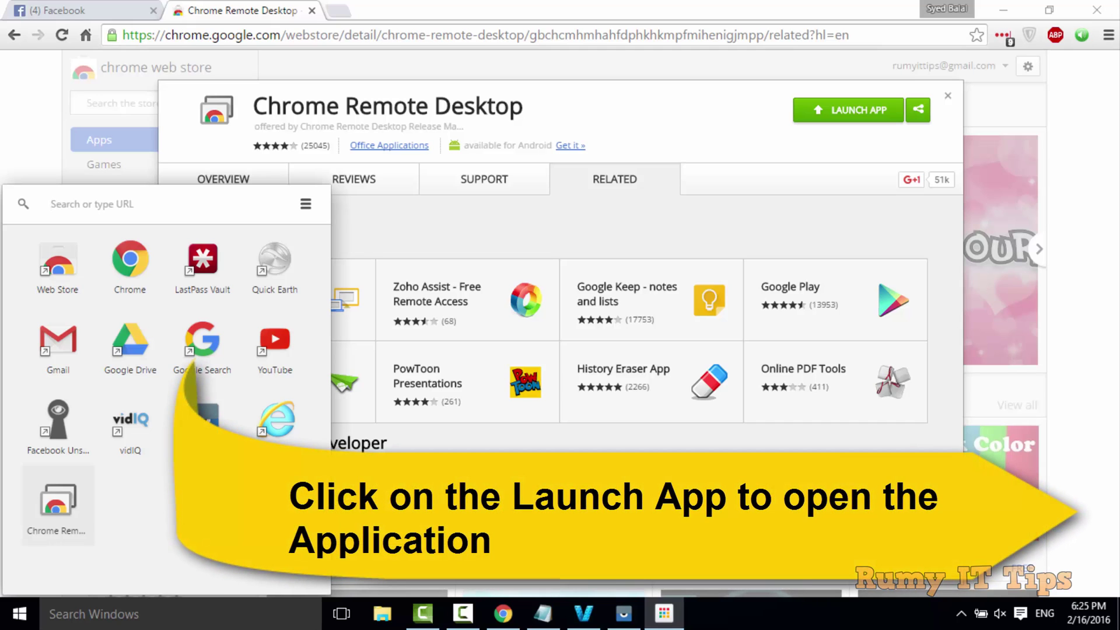
# Launch Chrome Remote Desktop and get started with both Remote Assistance and My Computers
pyautogui.click(53, 503)
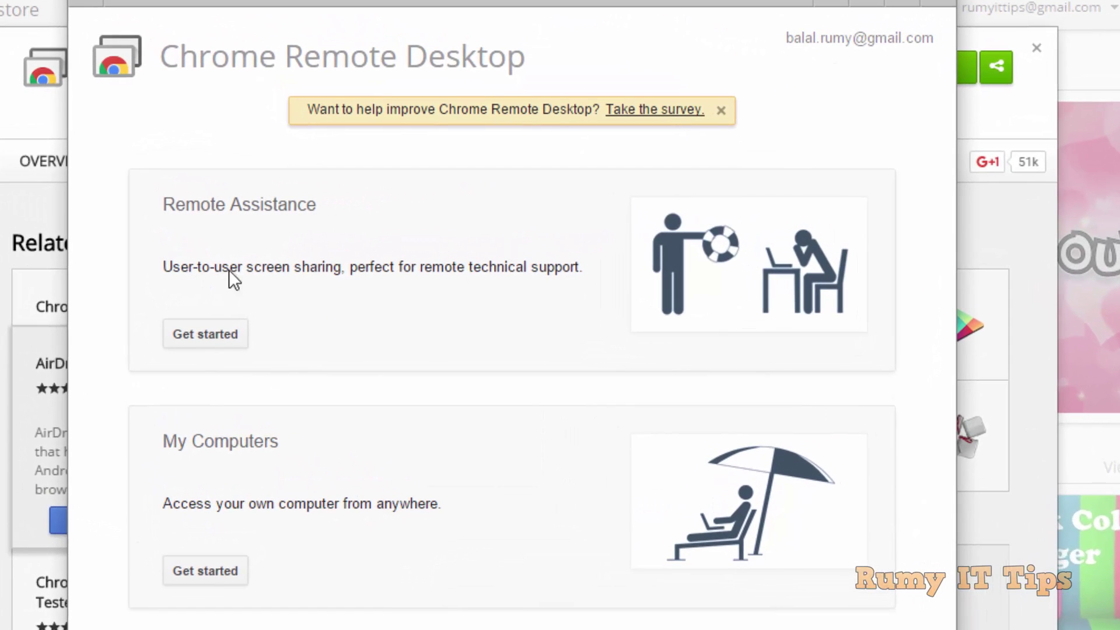
pyautogui.click(203, 334)
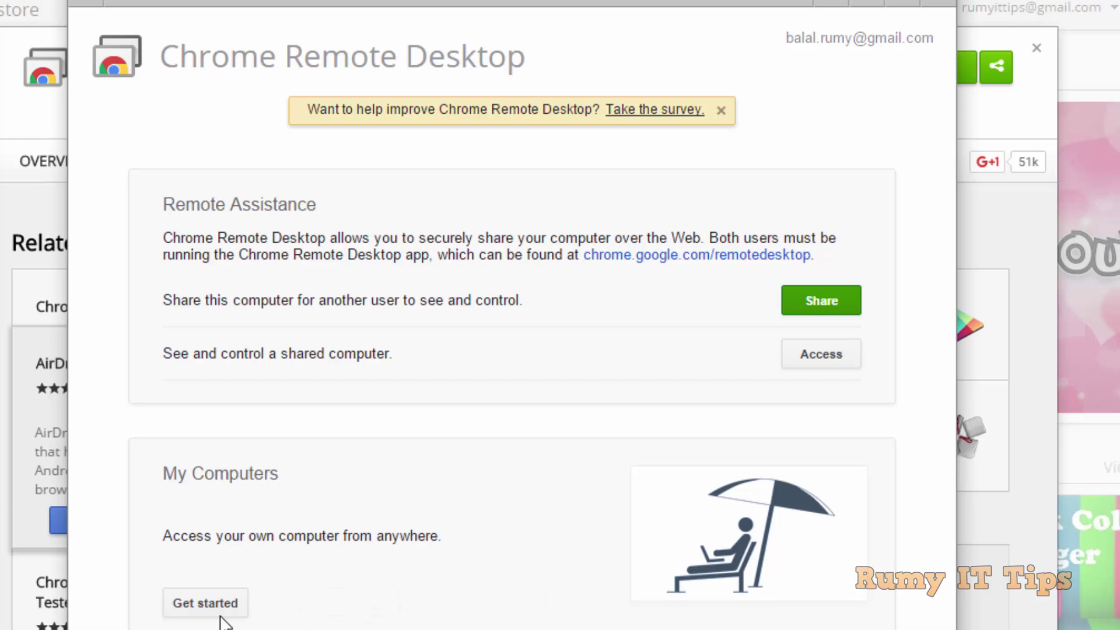
pyautogui.click(200, 604)
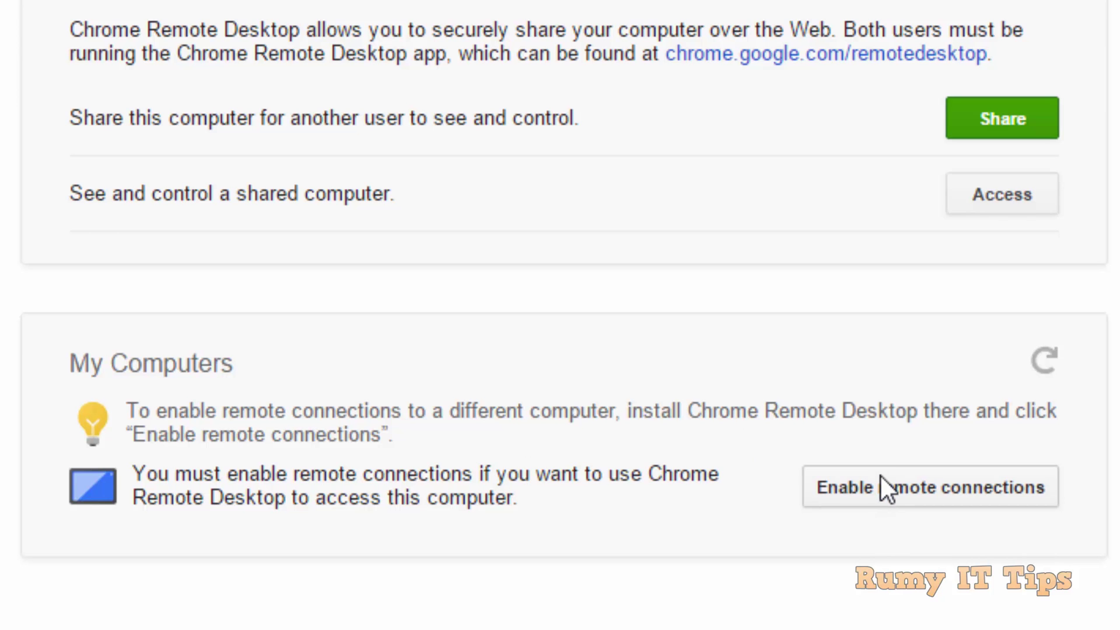
# Enable remote connections, accept the host installer download, and dismiss the run-installer reminders
pyautogui.click(928, 488)
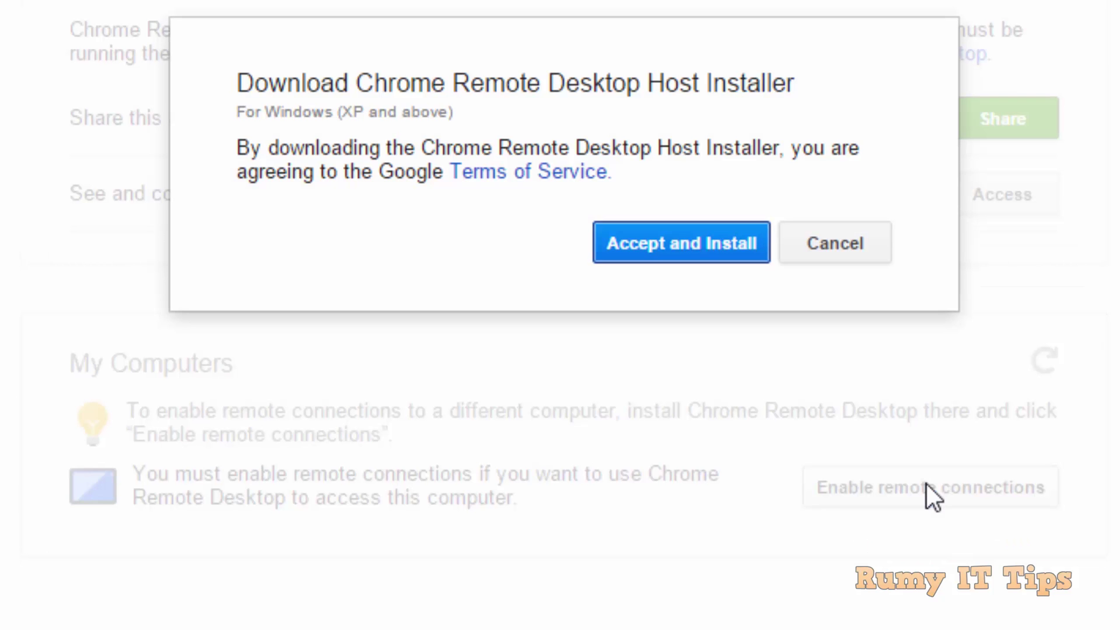
pyautogui.click(718, 246)
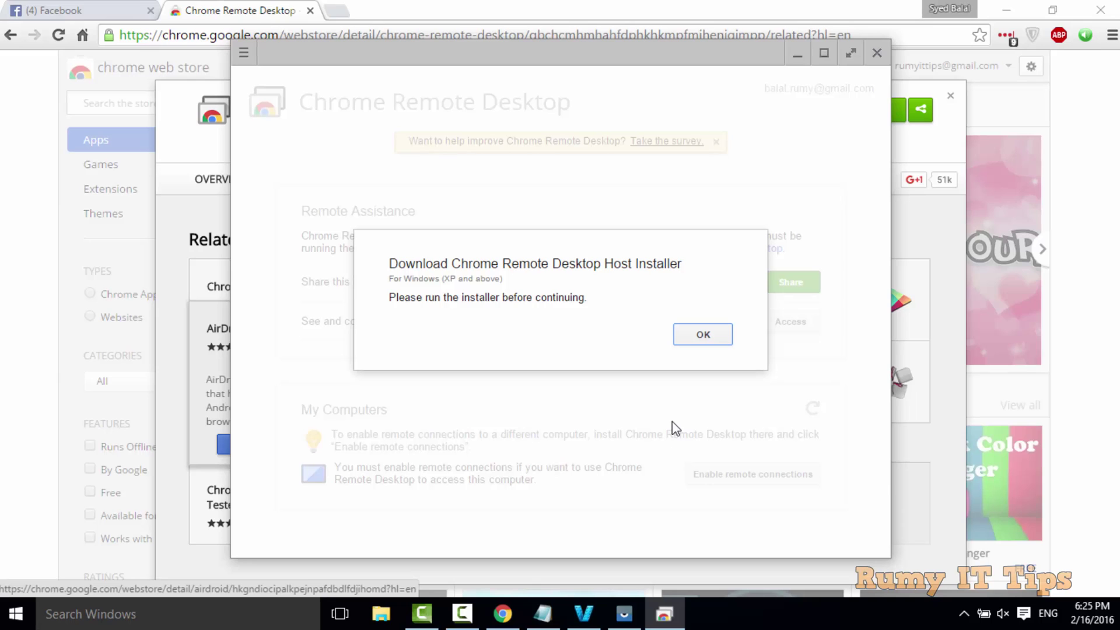
pyautogui.click(695, 334)
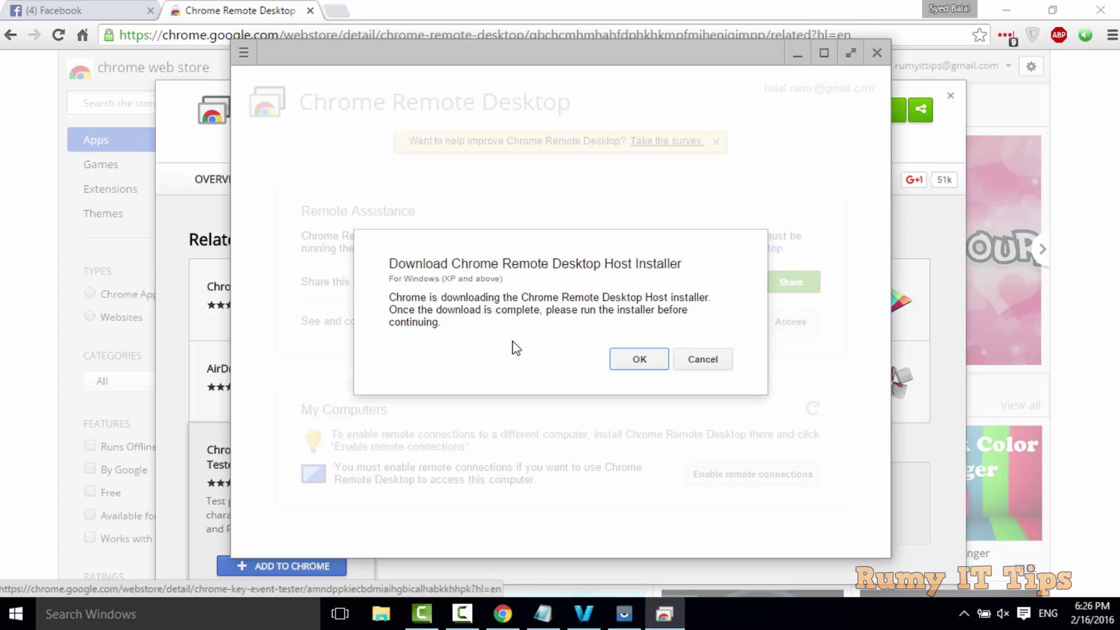
pyautogui.click(638, 362)
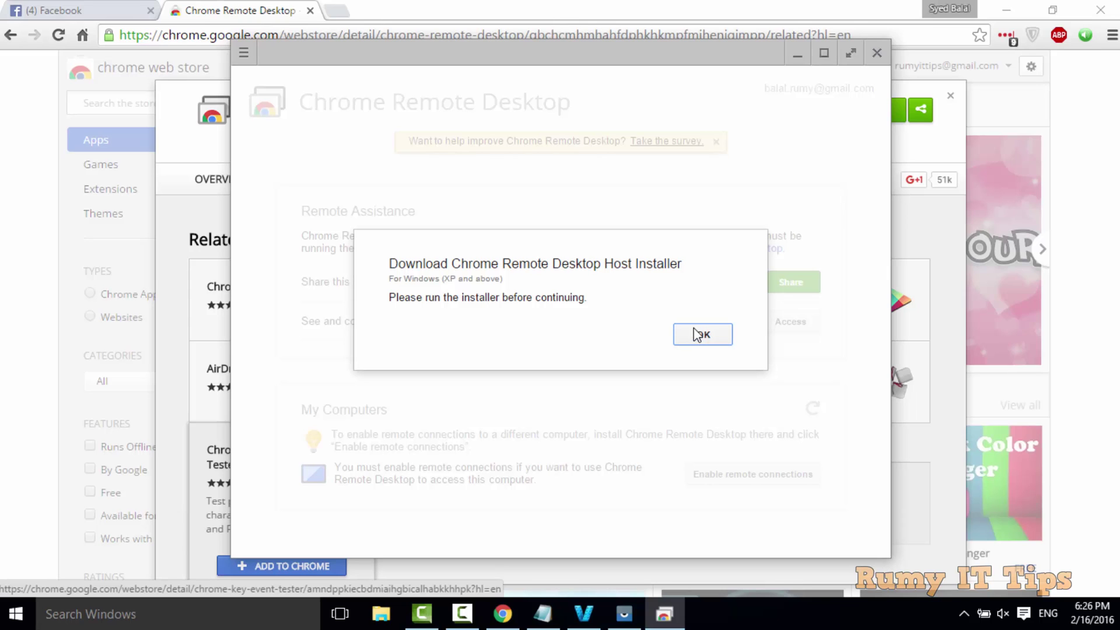
pyautogui.click(693, 336)
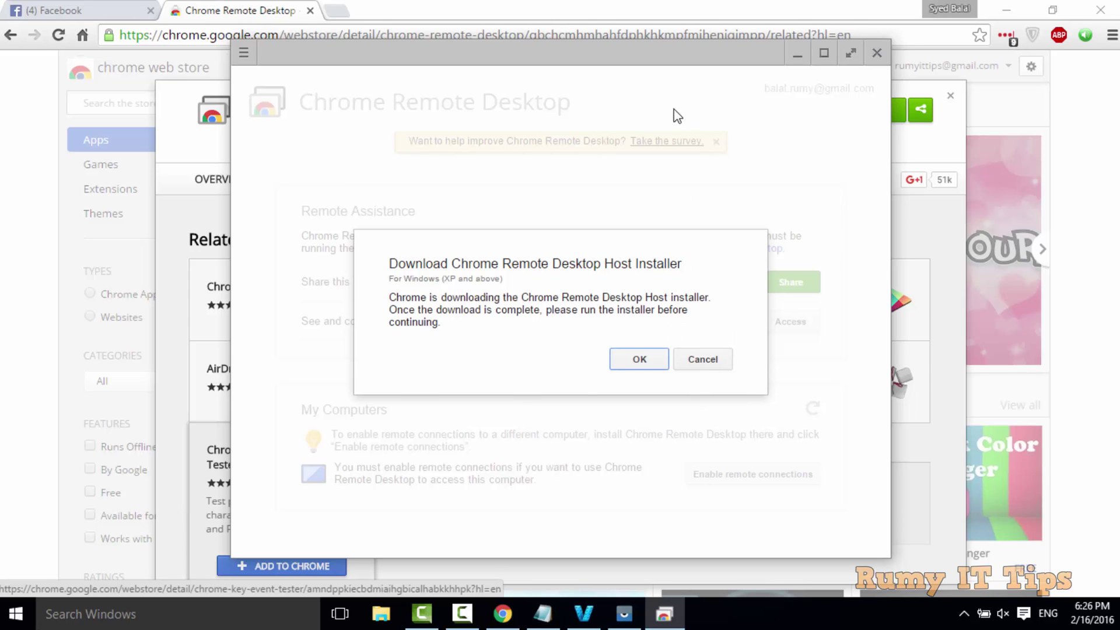
pyautogui.click(542, 3)
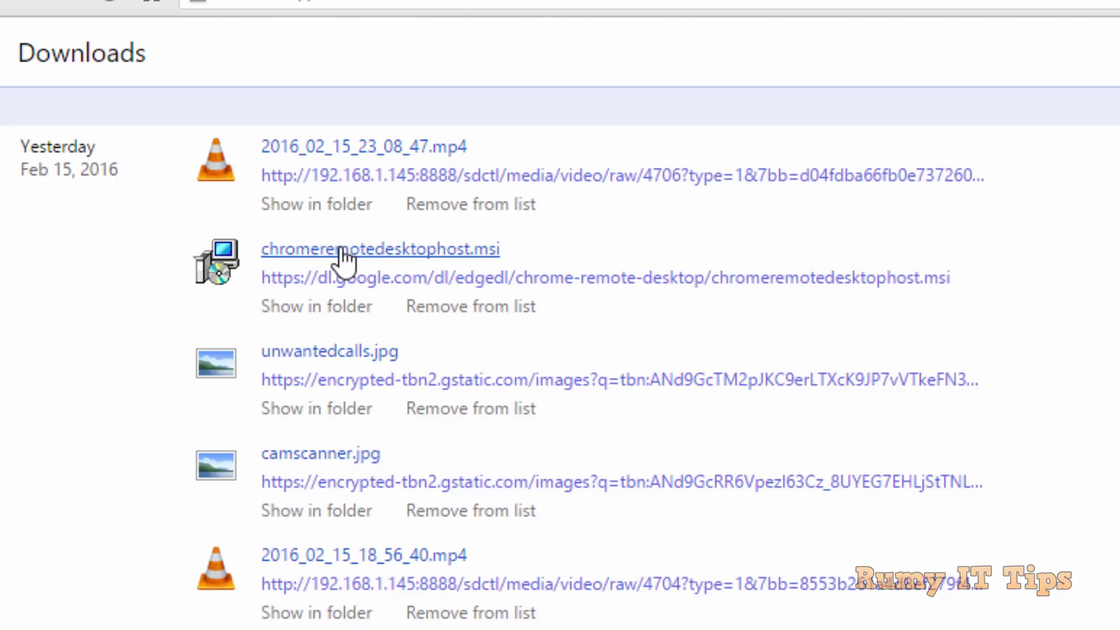
# Run chromeremotedesktophost.msi from Downloads, allowing it past the security warning, then return to Chrome Remote Desktop
pyautogui.click(342, 251)
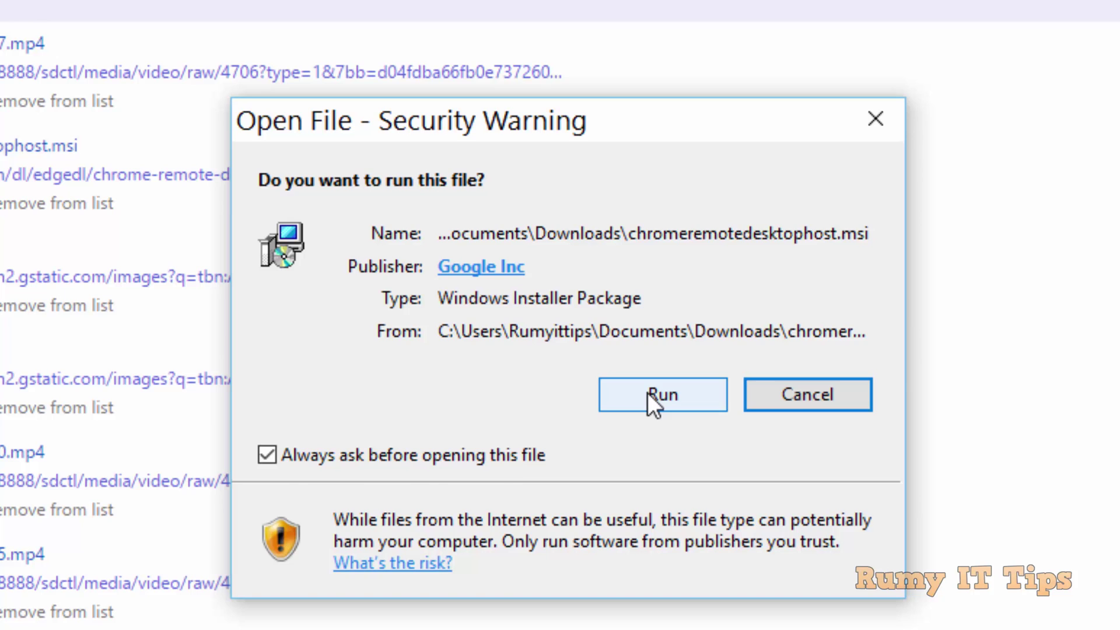
pyautogui.click(647, 393)
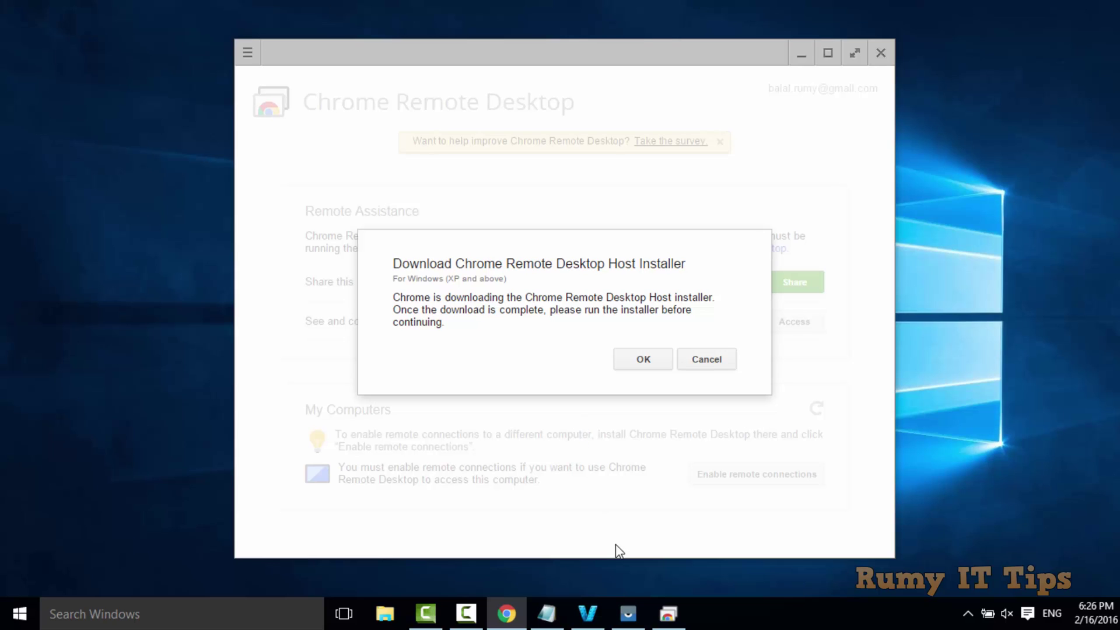
pyautogui.click(677, 619)
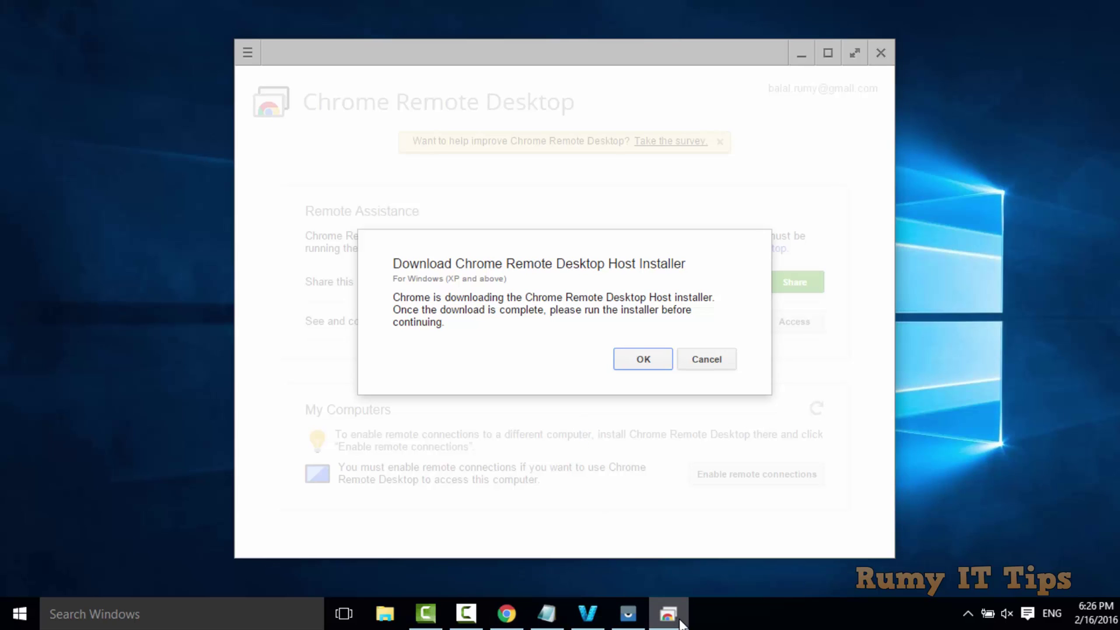
pyautogui.click(966, 625)
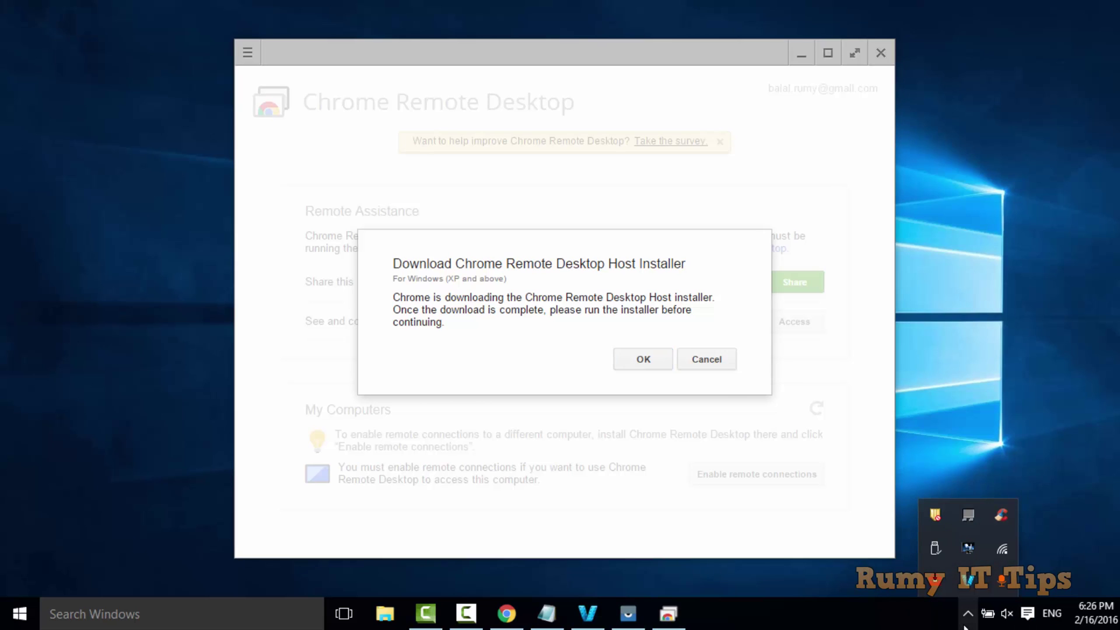
# Enter and confirm a six-digit PIN for this computer to enable remote connections
pyautogui.click(642, 359)
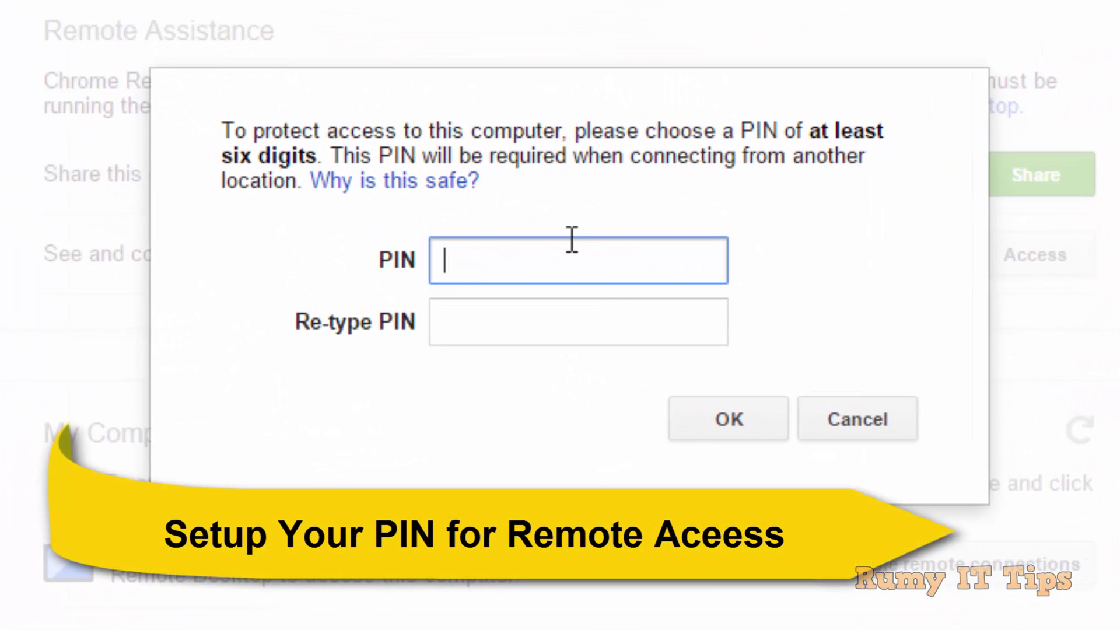
pyautogui.write('123')
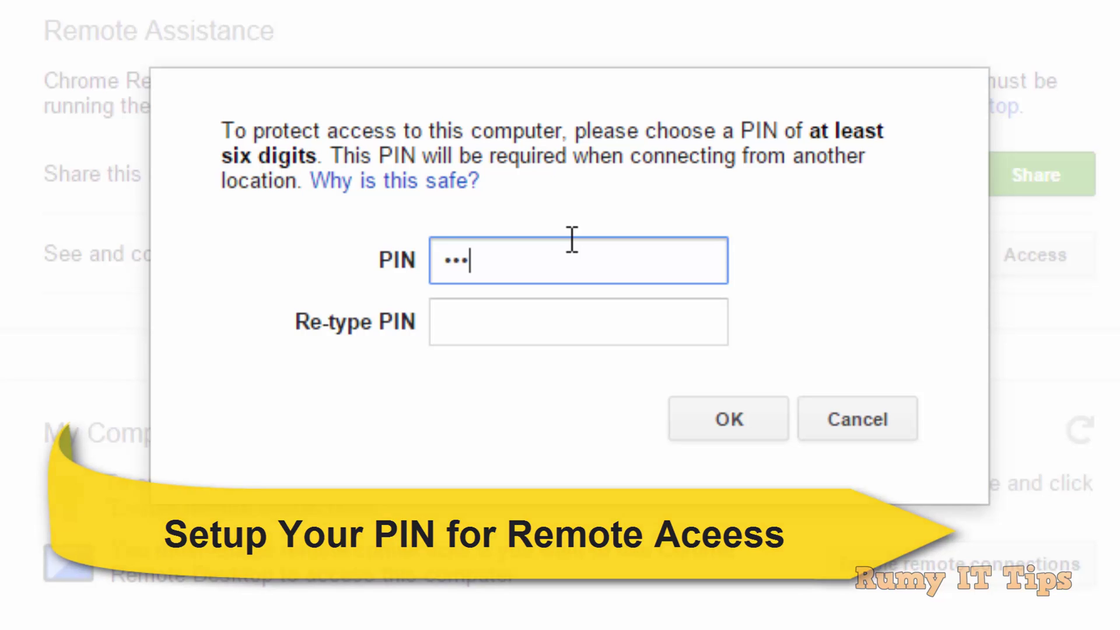
pyautogui.write('456')
pyautogui.press('Tab')
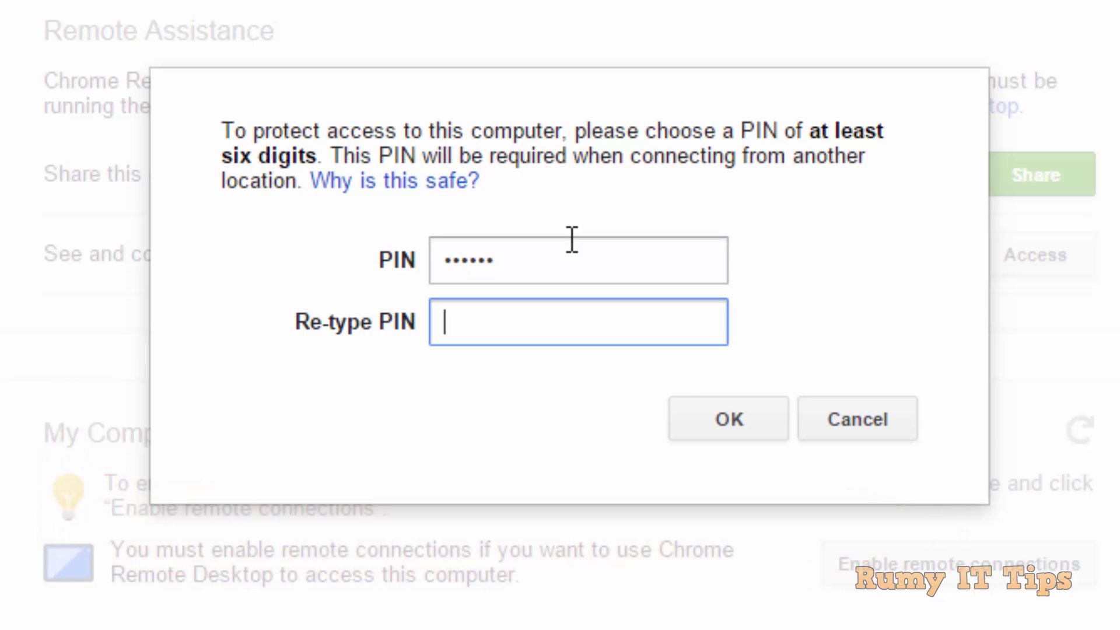
pyautogui.write('123456')
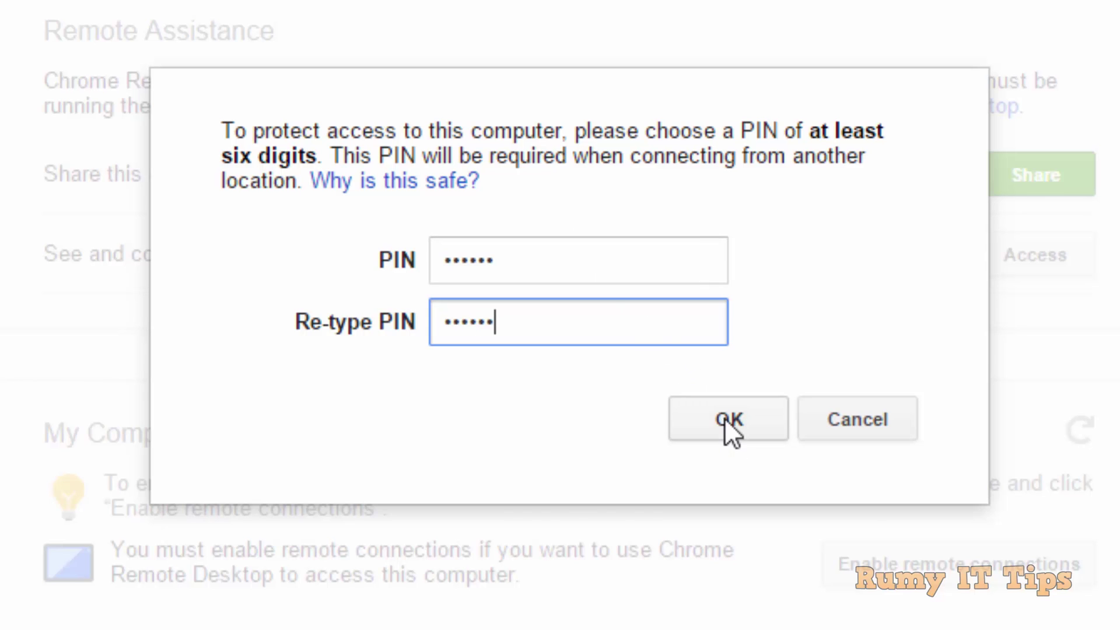
pyautogui.click(728, 419)
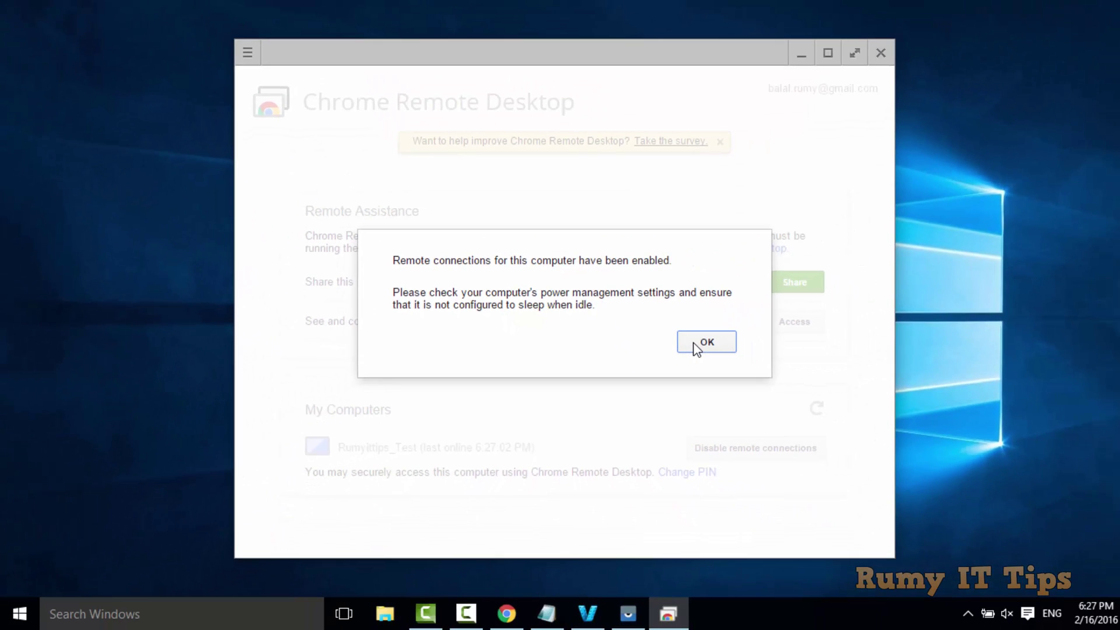
# Dismiss the connections-enabled notice and open Control Panel from the Start button's context menu
pyautogui.click(696, 349)
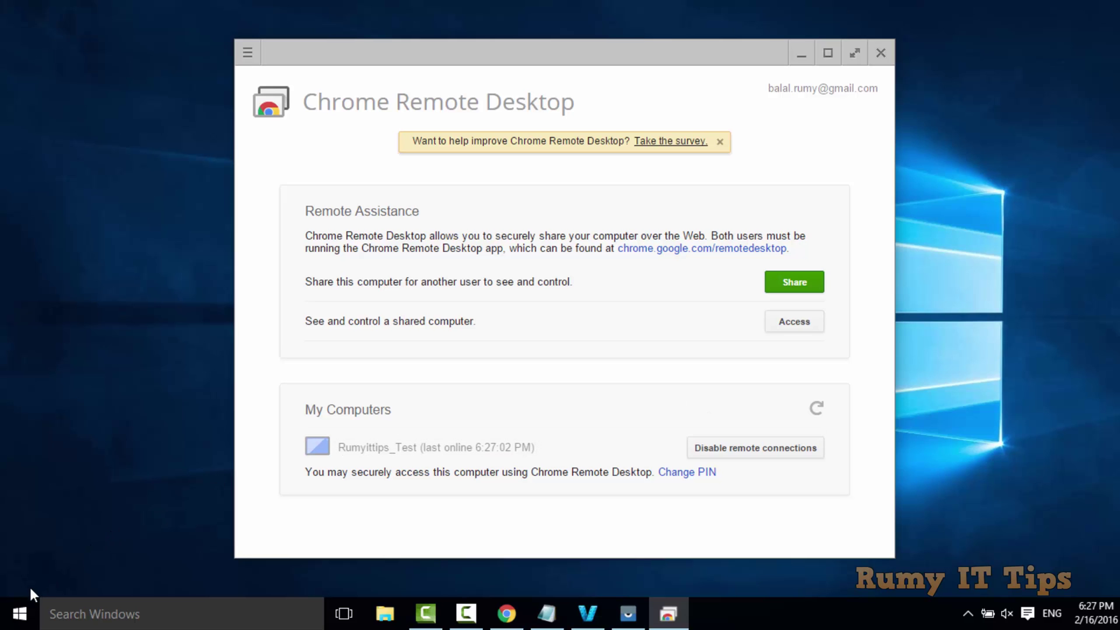
pyautogui.rightClick(35, 602)
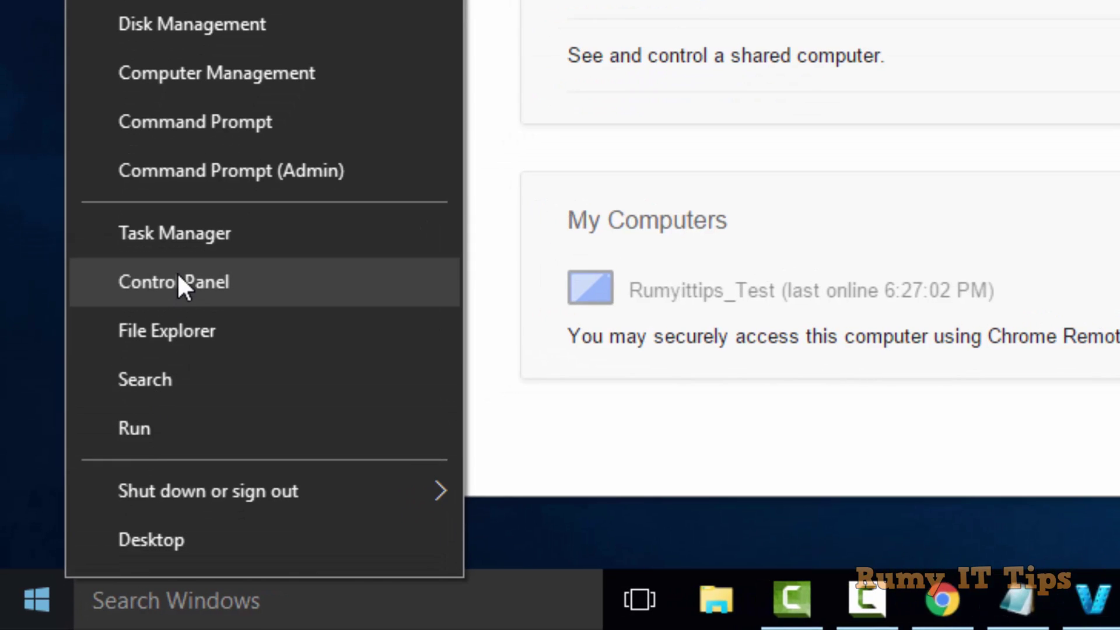
pyautogui.click(178, 277)
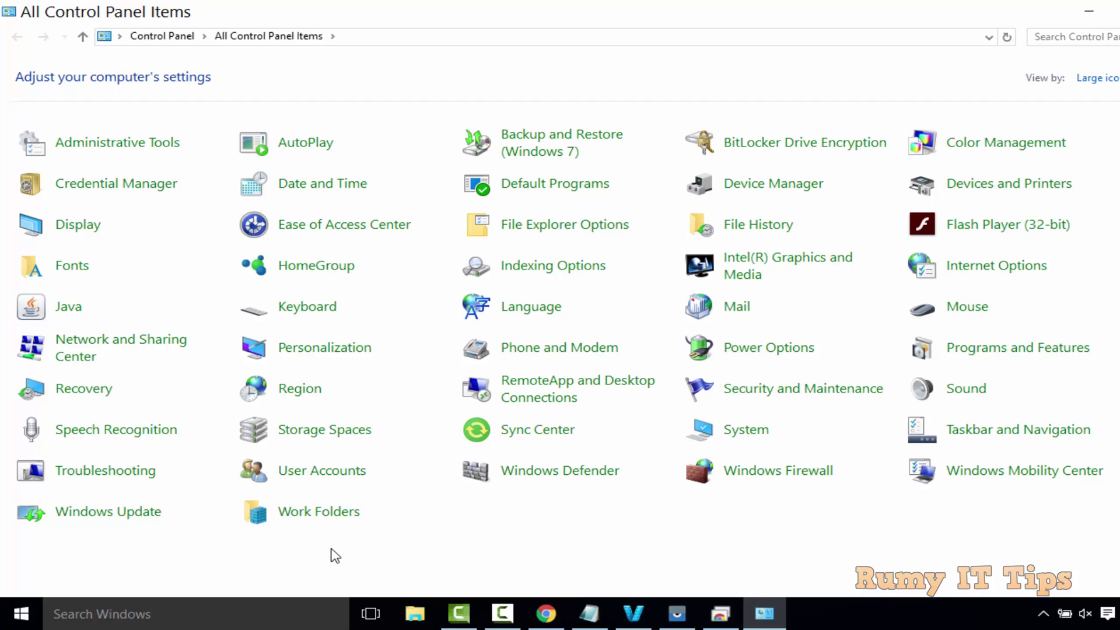
# In Power Options, confirm Power saver's on-battery sleep stays at Never, then cancel without saving
pyautogui.click(776, 349)
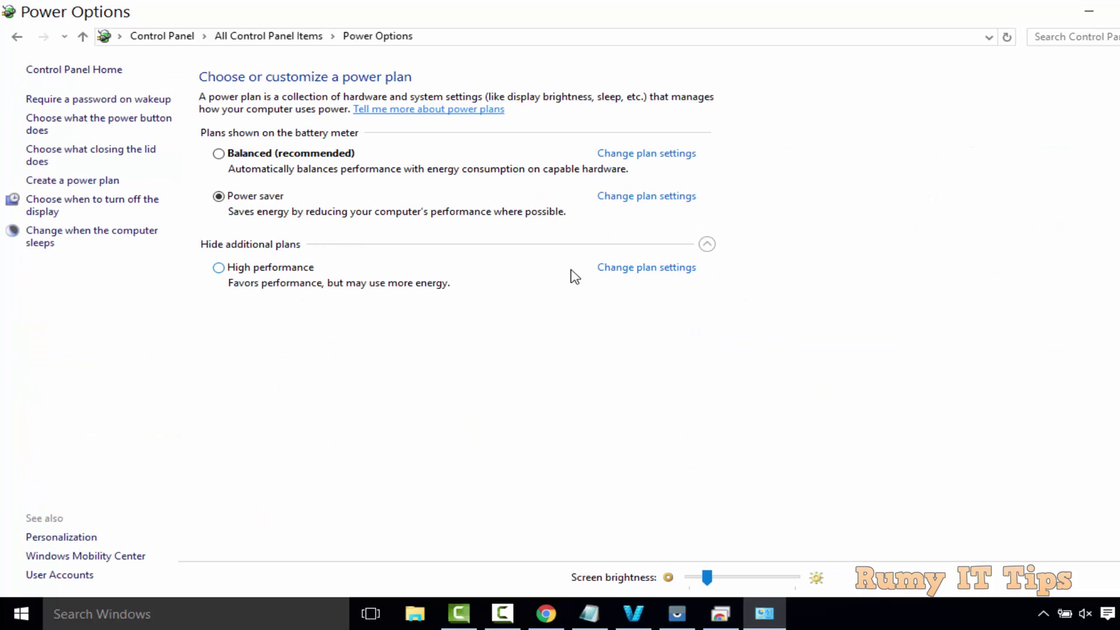
pyautogui.click(634, 199)
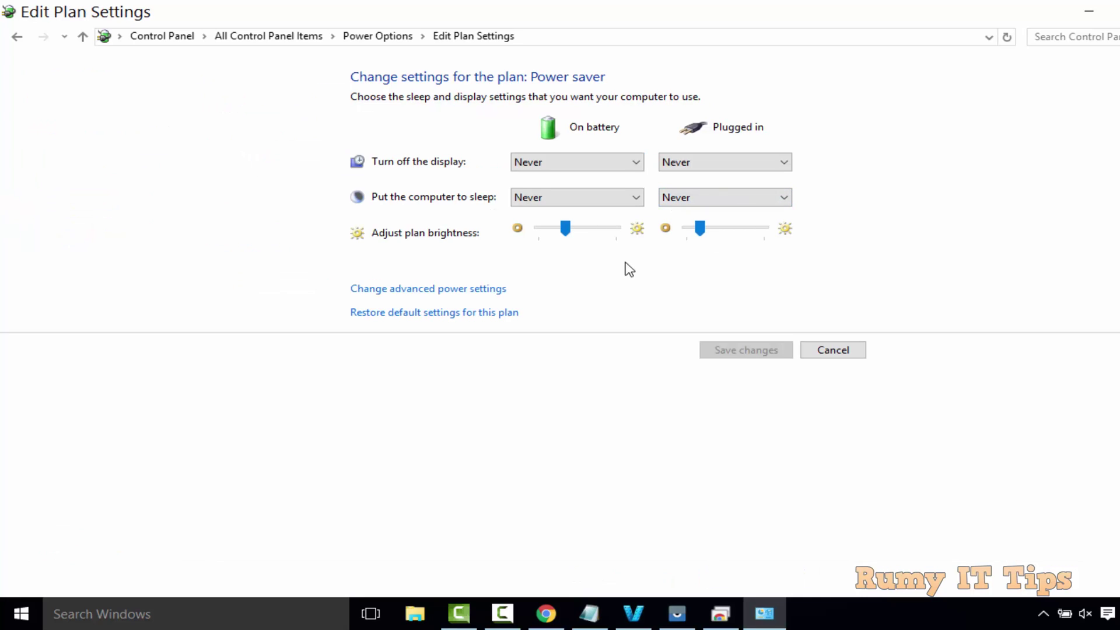
pyautogui.click(635, 198)
pyautogui.click(635, 198)
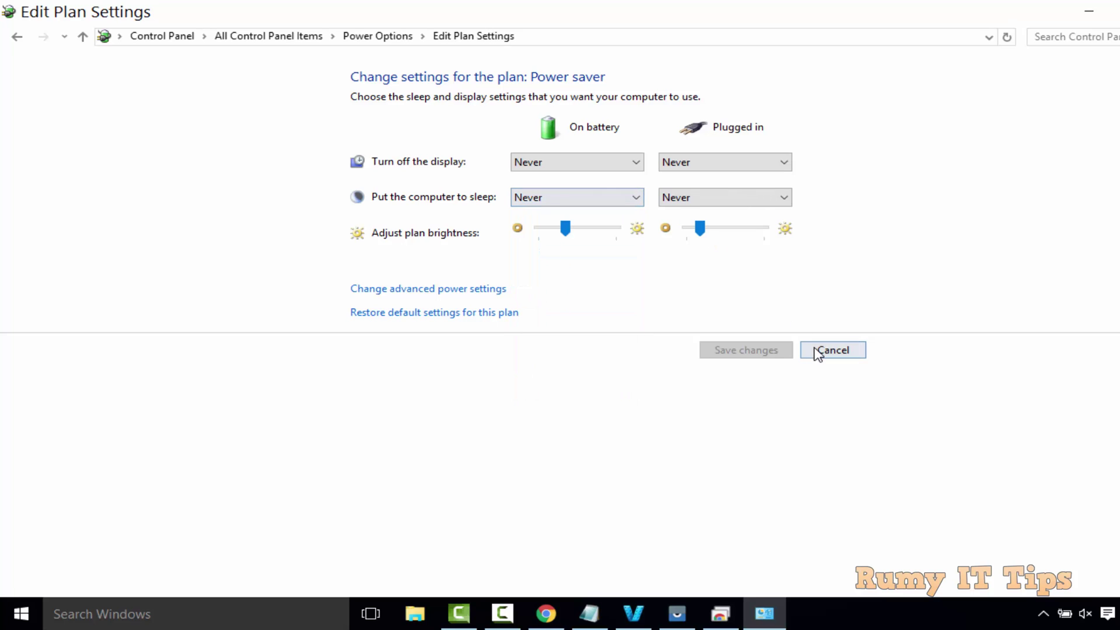
pyautogui.click(822, 353)
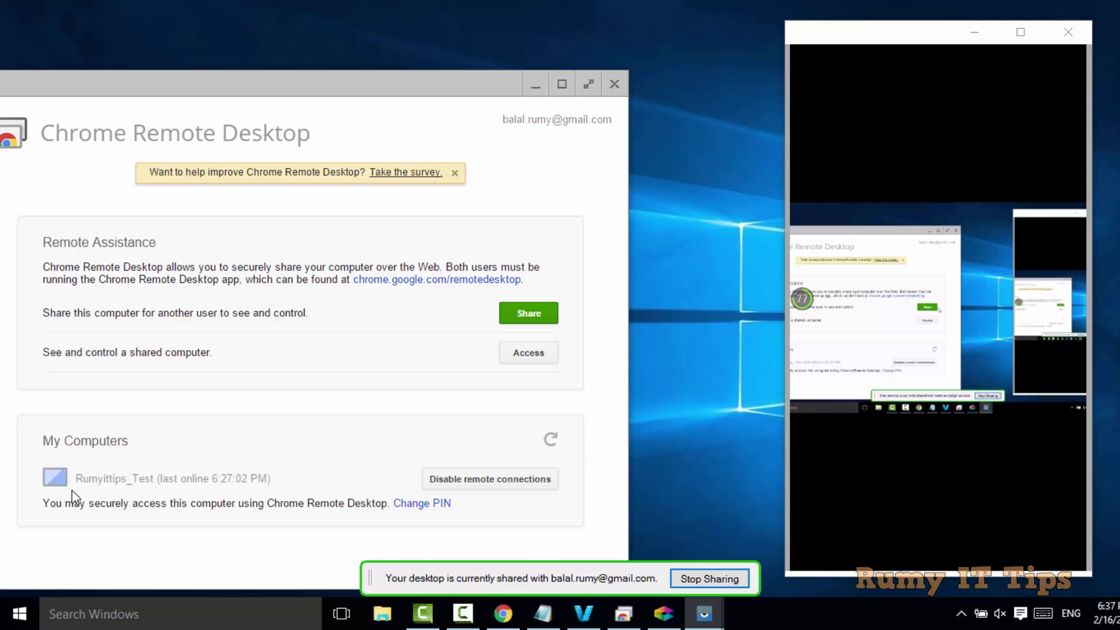
# Shift the Vysor phone mirror window left and minimize the Chrome Remote Desktop window
pyautogui.moveTo(850, 34); pyautogui.dragTo(753, 46)
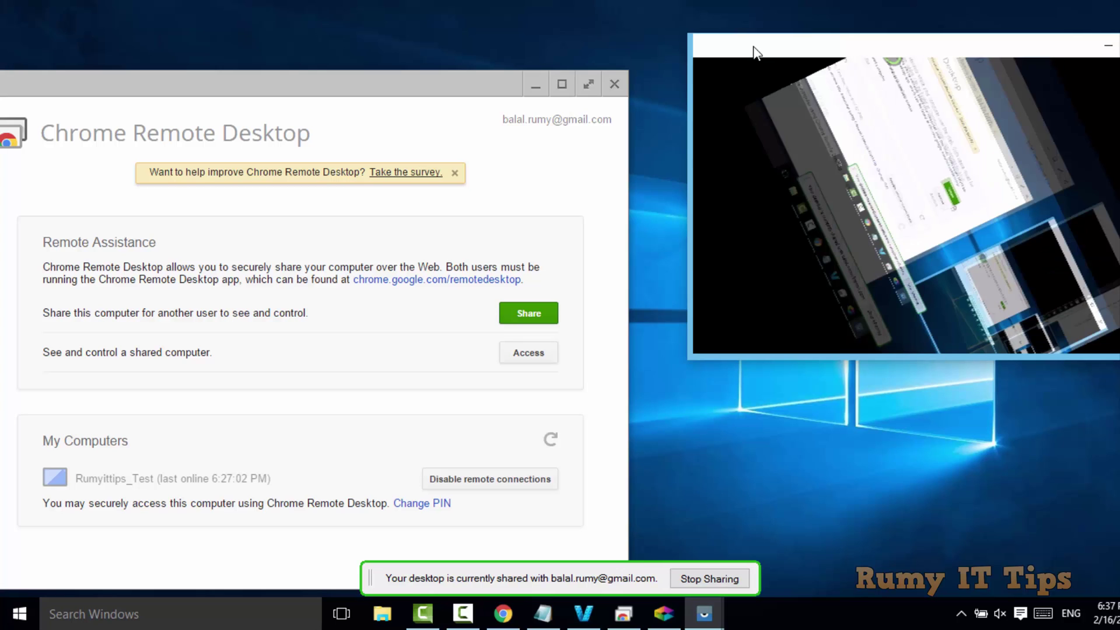
pyautogui.moveTo(756, 53); pyautogui.dragTo(619, 64)
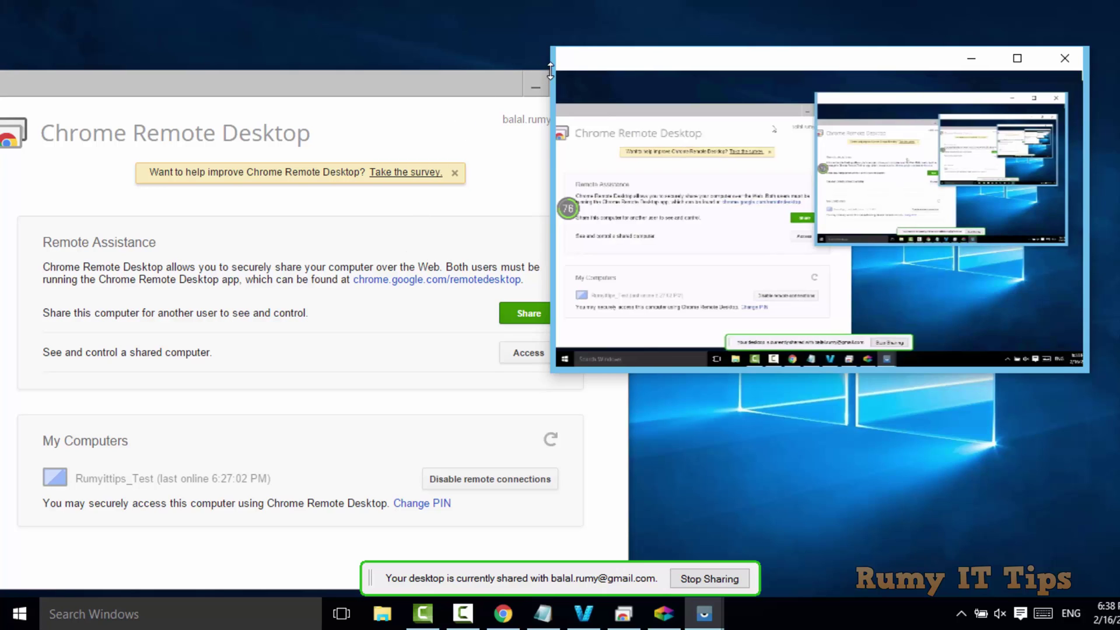
pyautogui.click(524, 87)
pyautogui.click(525, 86)
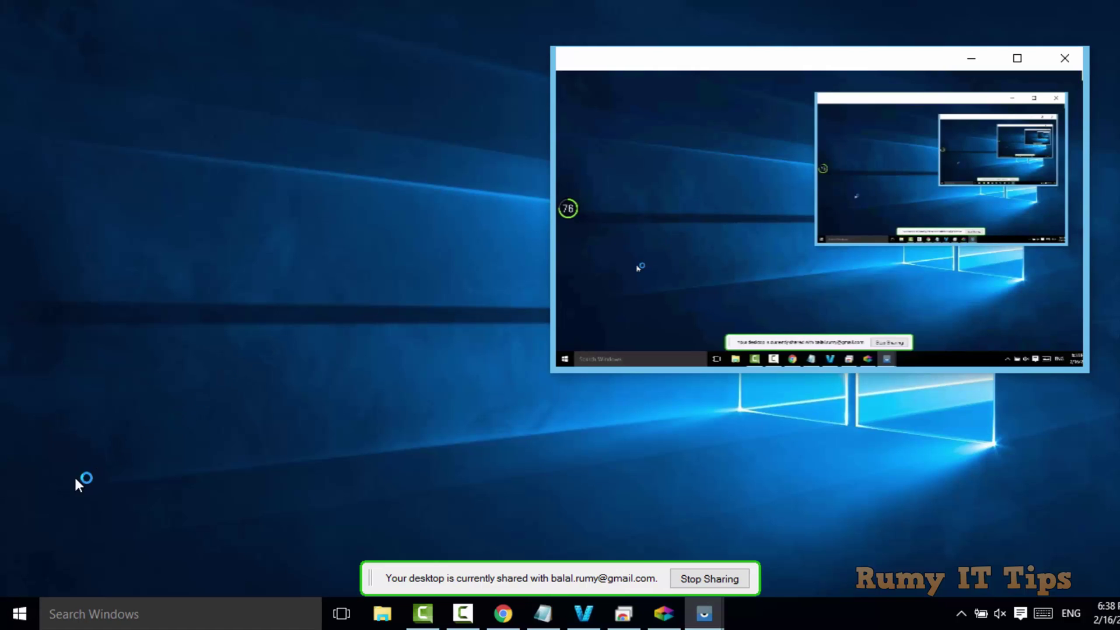
# Launch Calendar from the Start menu's All apps list
pyautogui.click(18, 615)
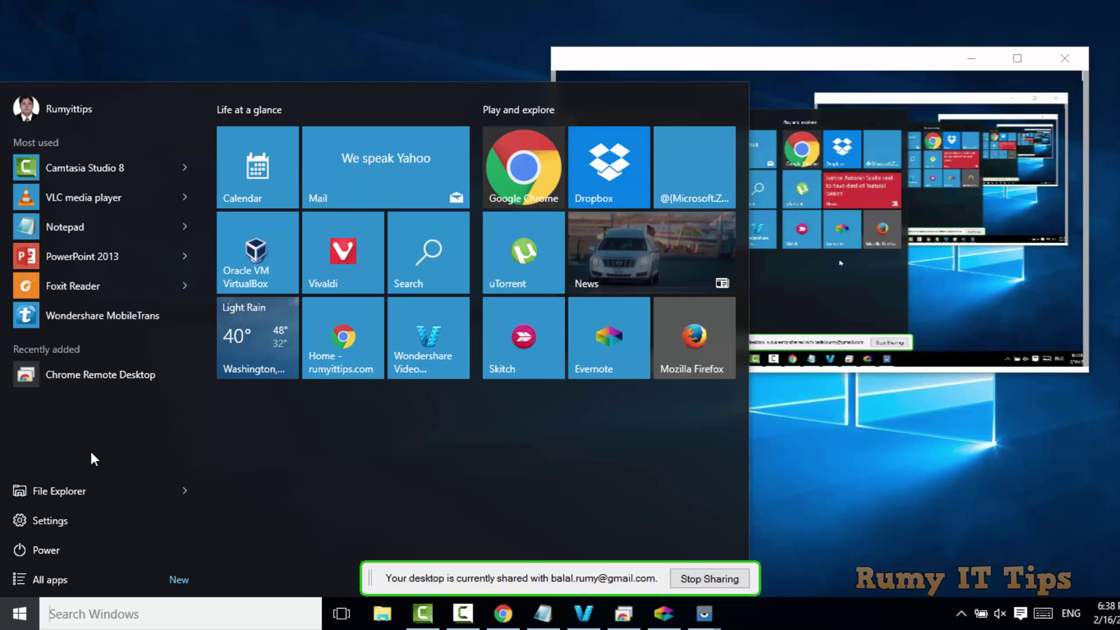
pyautogui.click(57, 578)
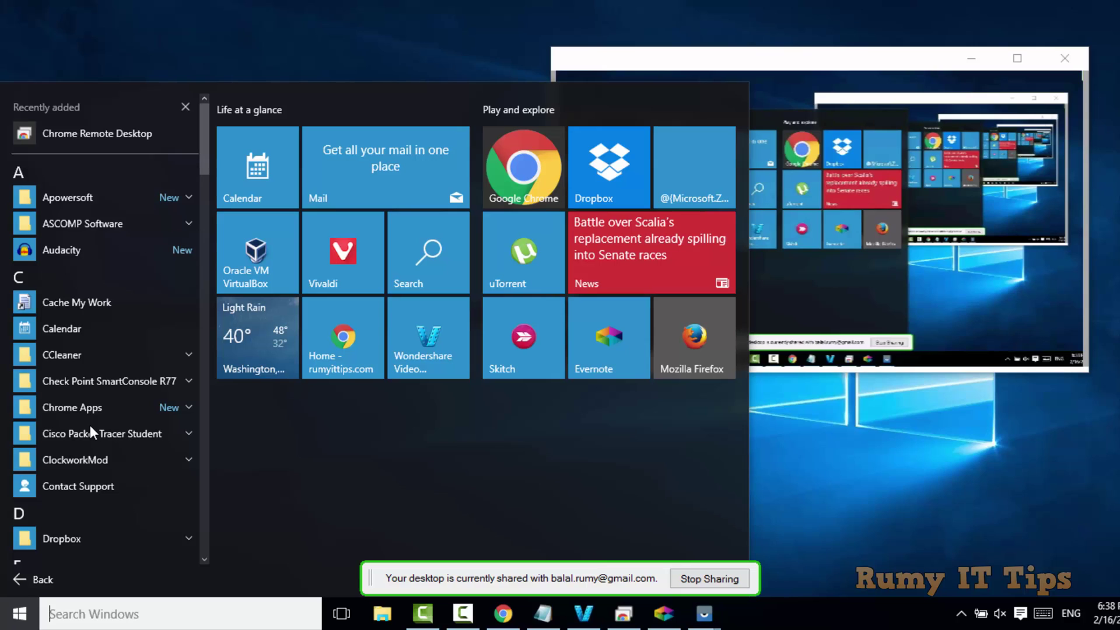
pyautogui.click(108, 323)
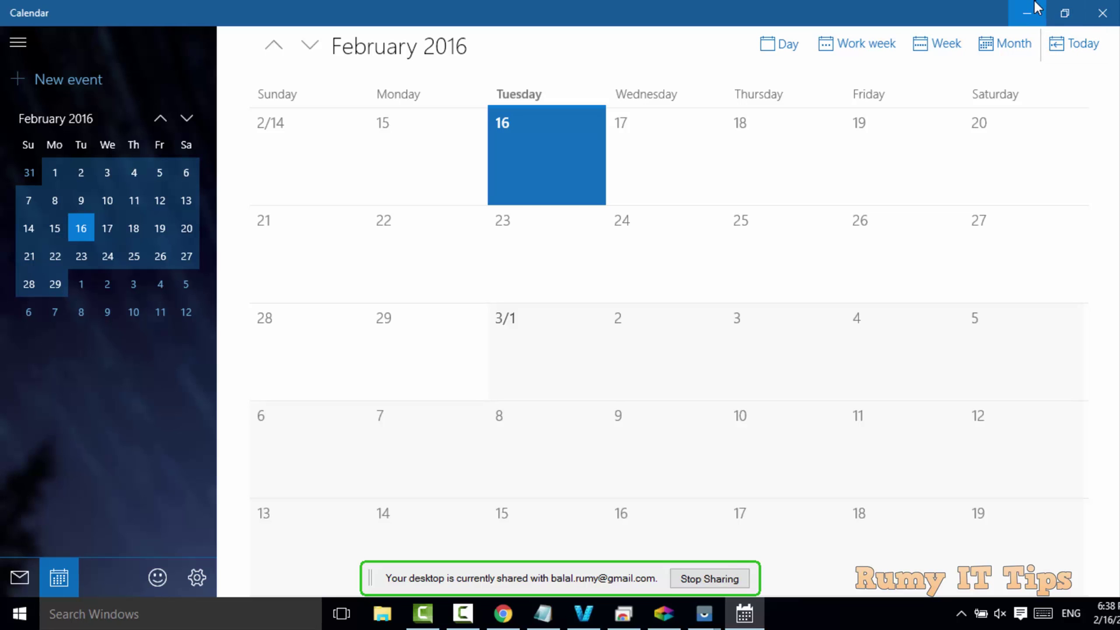
# Minimize Calendar, review the Notepad line 'bcdedit /set recoveryenabled NO', then minimize Notepad to show the desktop
pyautogui.click(1014, 9)
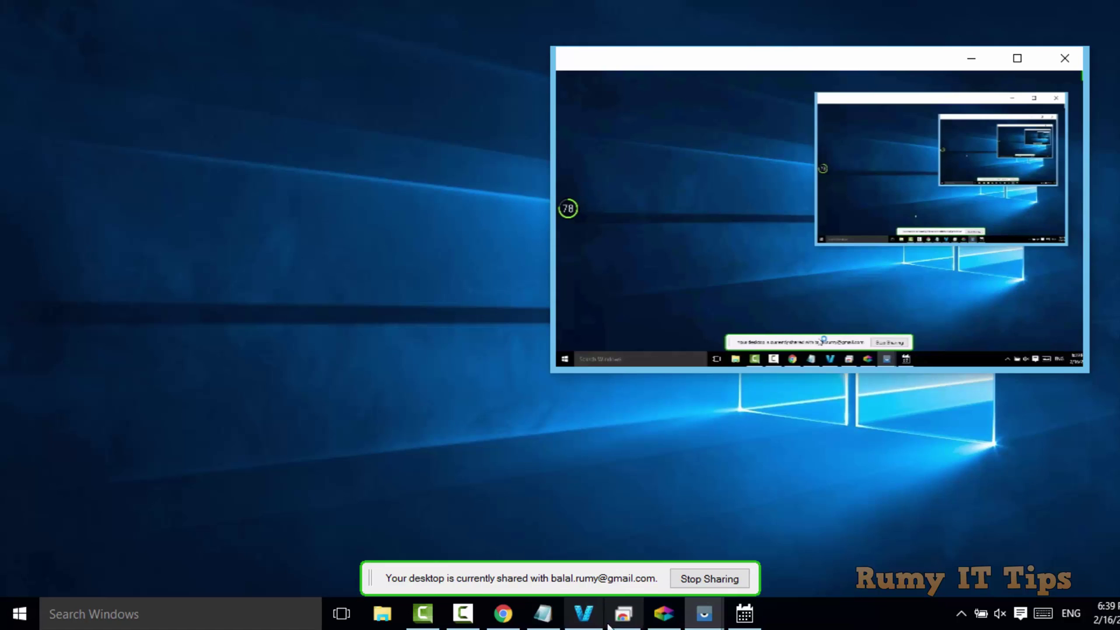
pyautogui.click(543, 614)
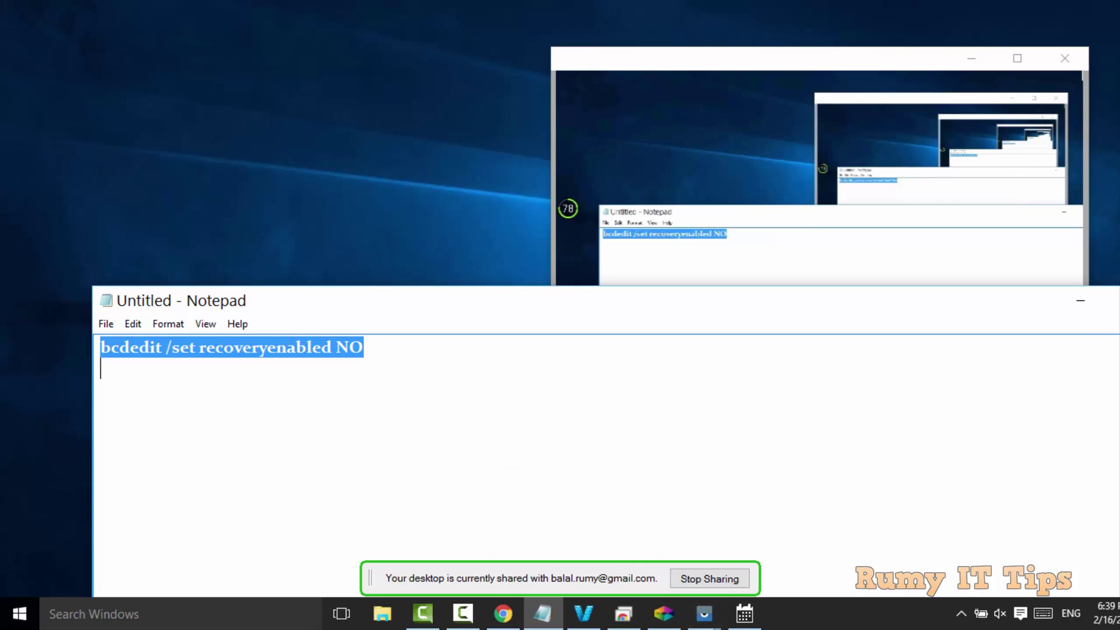
pyautogui.click(1021, 557)
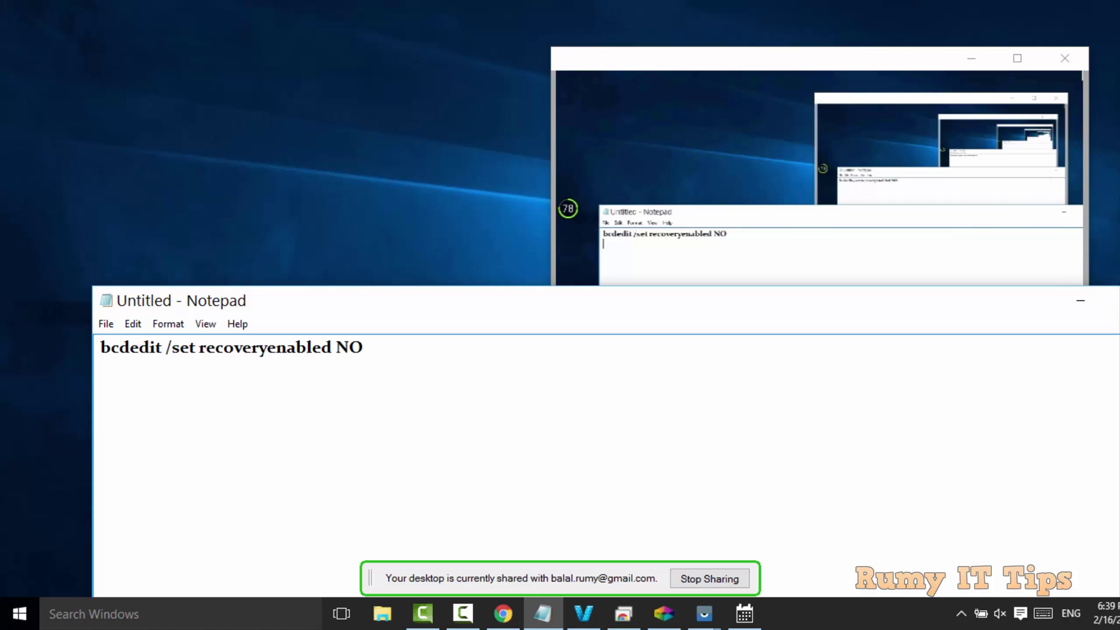
pyautogui.click(1081, 303)
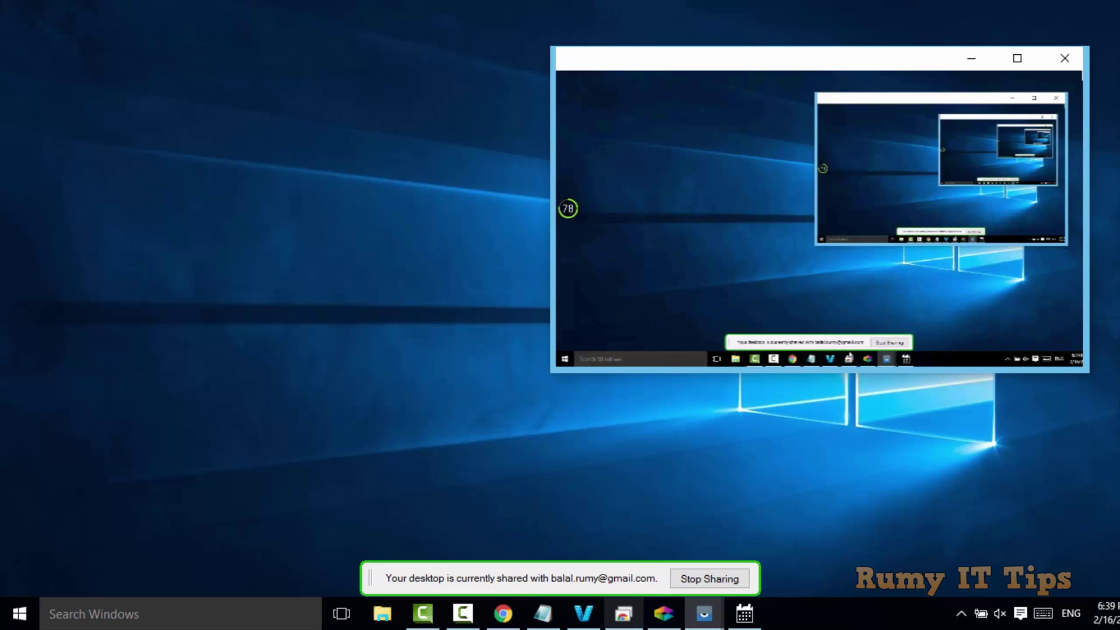
# Restore the Chrome Remote Desktop window and choose Stop Sharing to end the phone's session
pyautogui.click(624, 614)
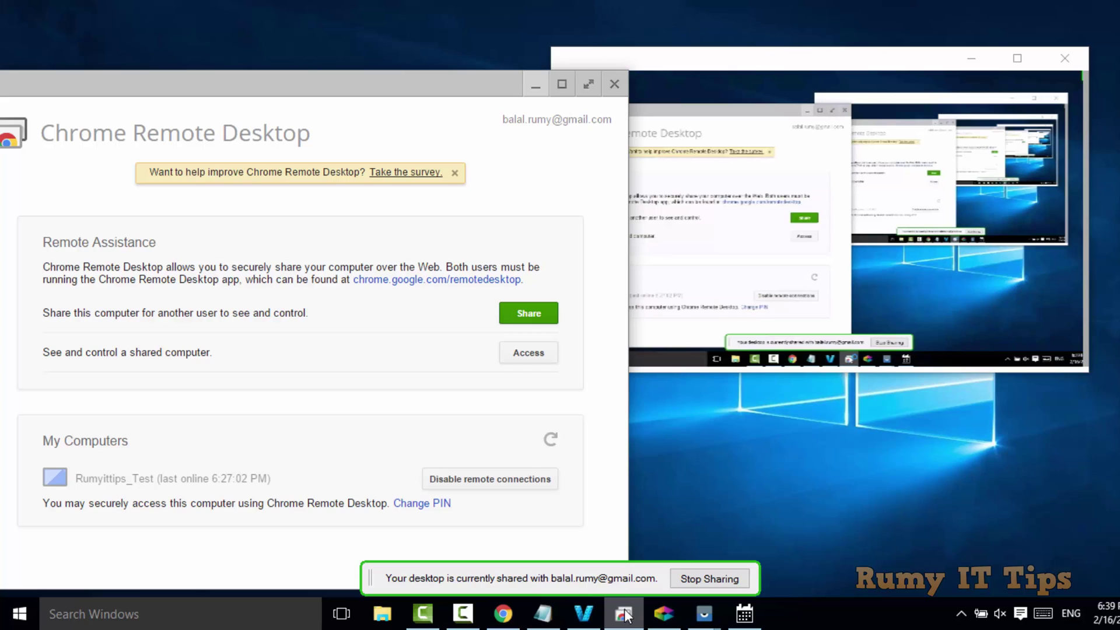
pyautogui.click(726, 577)
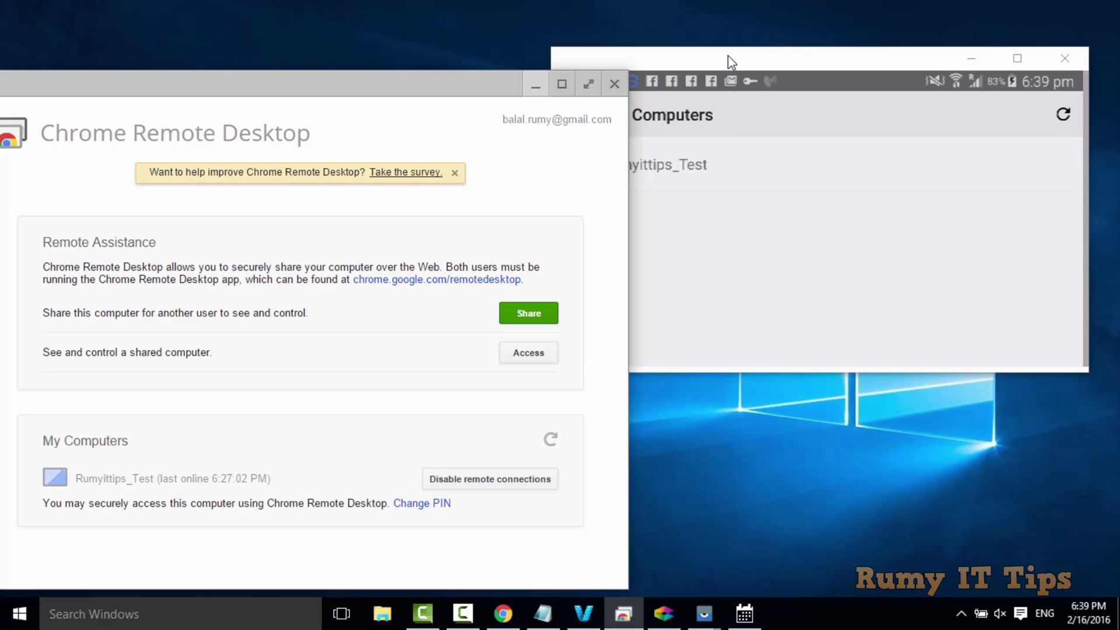
# Bring the Vysor phone mirror window to the front and move it to the top-right corner
pyautogui.click(730, 60)
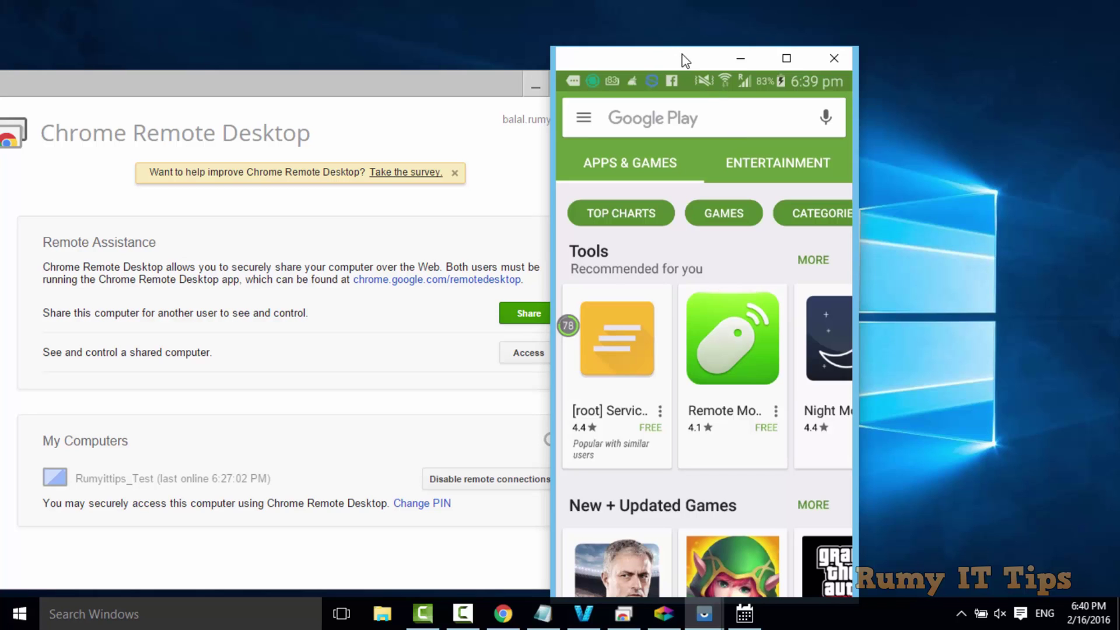
pyautogui.moveTo(685, 60); pyautogui.dragTo(849, 6)
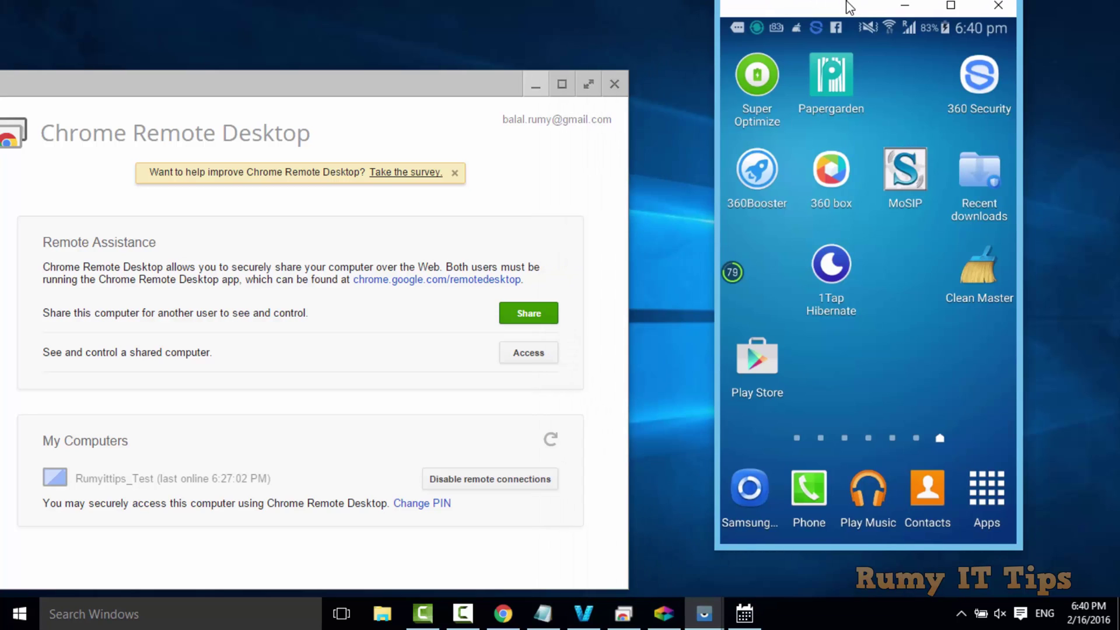